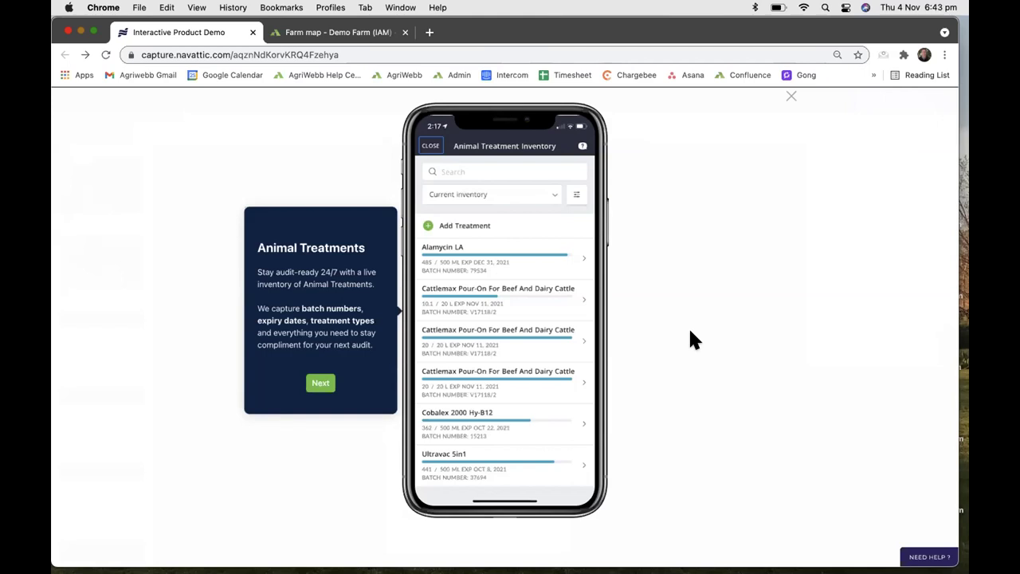
# Advance the mobile tour past Animal Treatments and Rainfall Records, and continue to the Web App part.
pyautogui.click(322, 382)
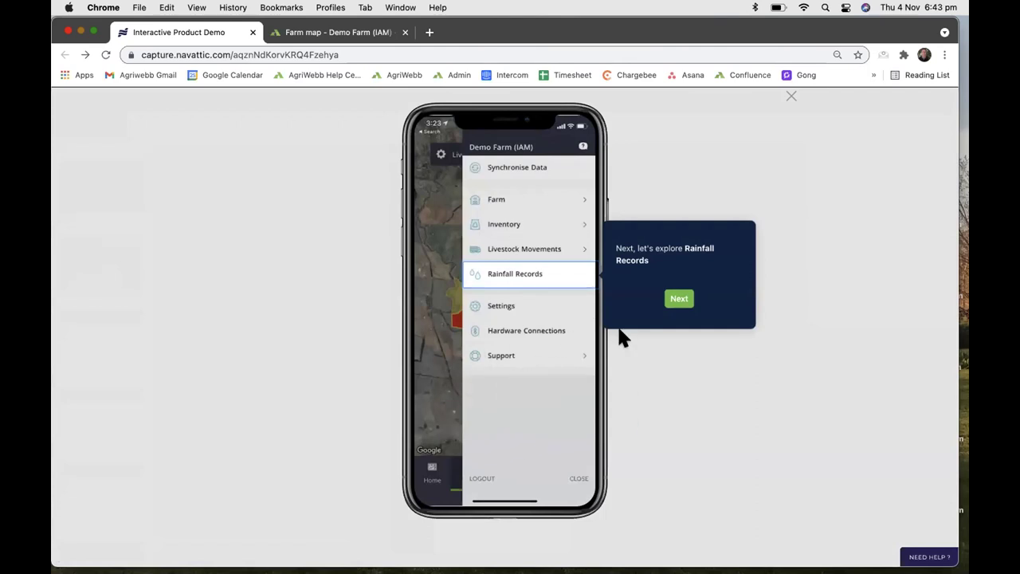
pyautogui.click(677, 300)
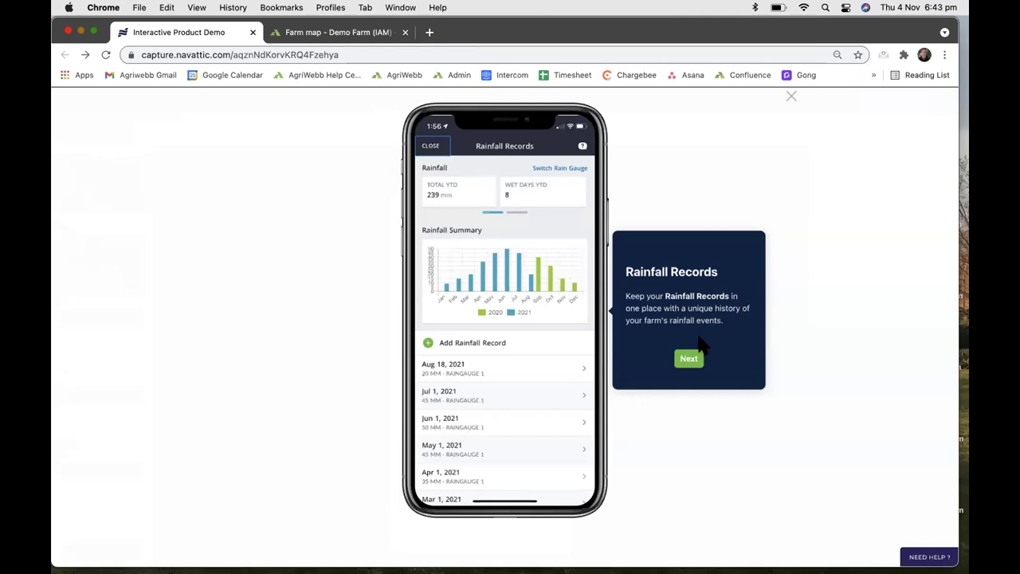
pyautogui.click(690, 357)
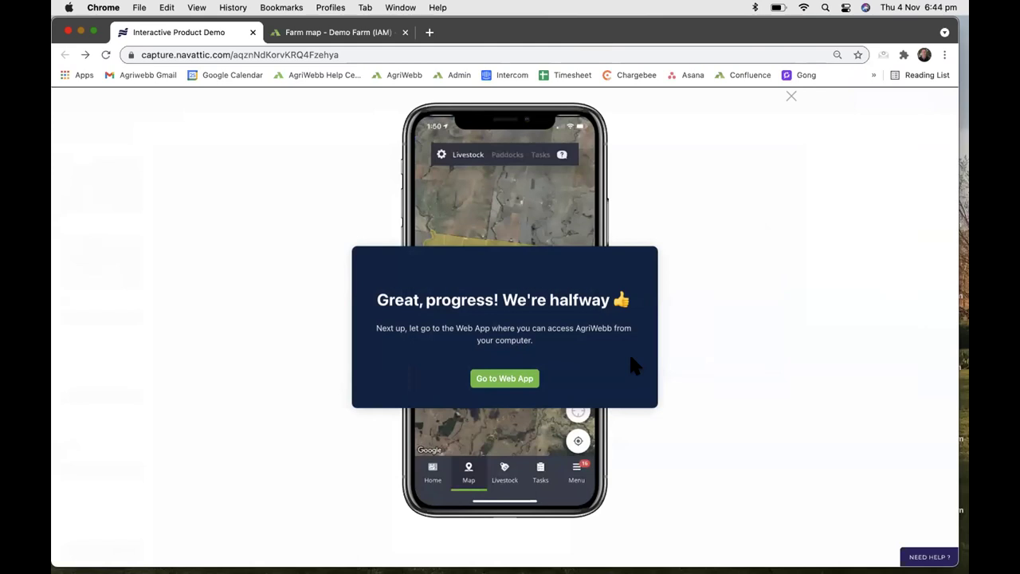
pyautogui.click(506, 381)
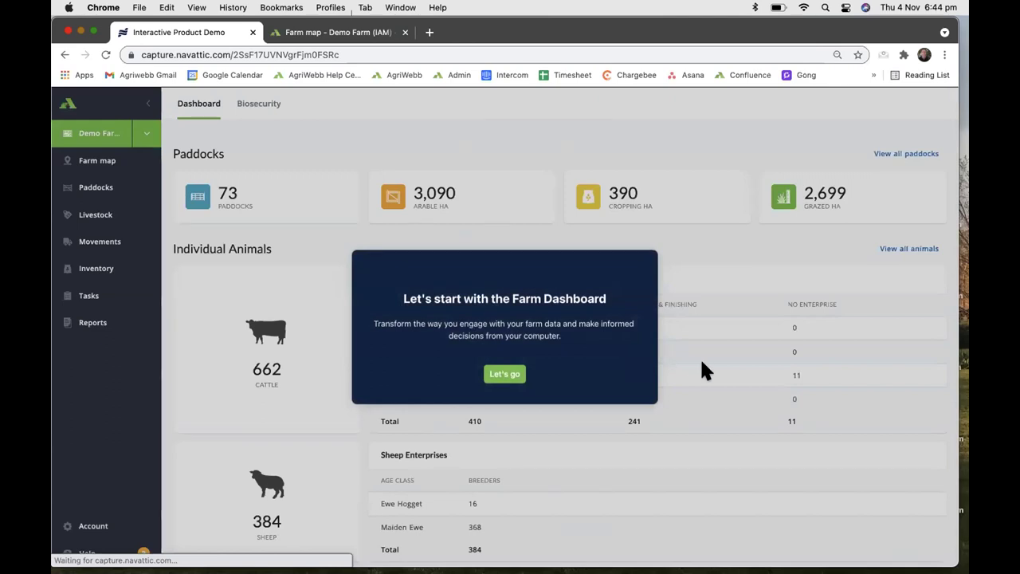
# Walk through the Farm Dashboard tour, covering the operational metrics, Livestock Summary and Rainfall Summary.
pyautogui.click(504, 375)
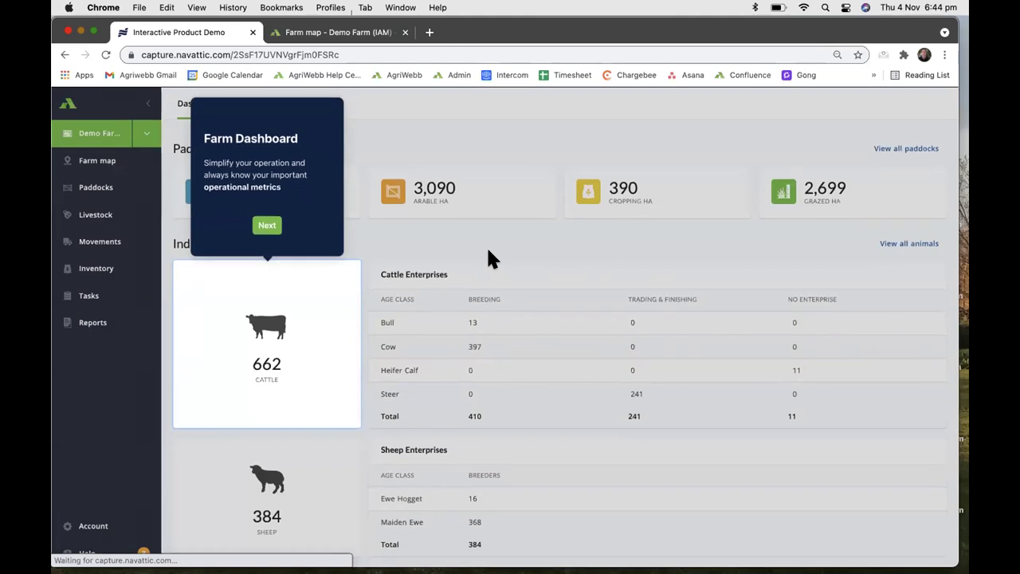
pyautogui.click(264, 224)
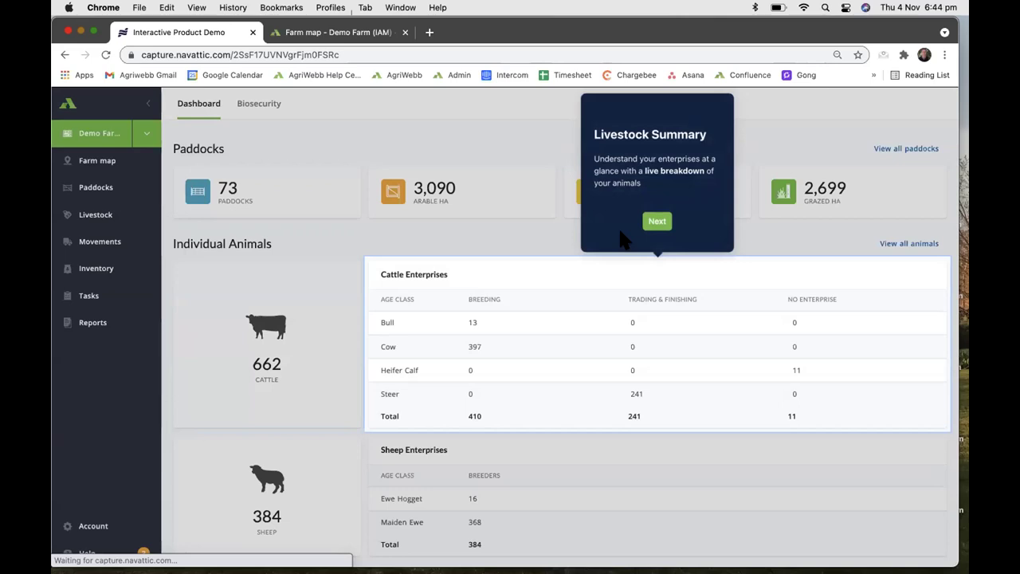
pyautogui.click(655, 221)
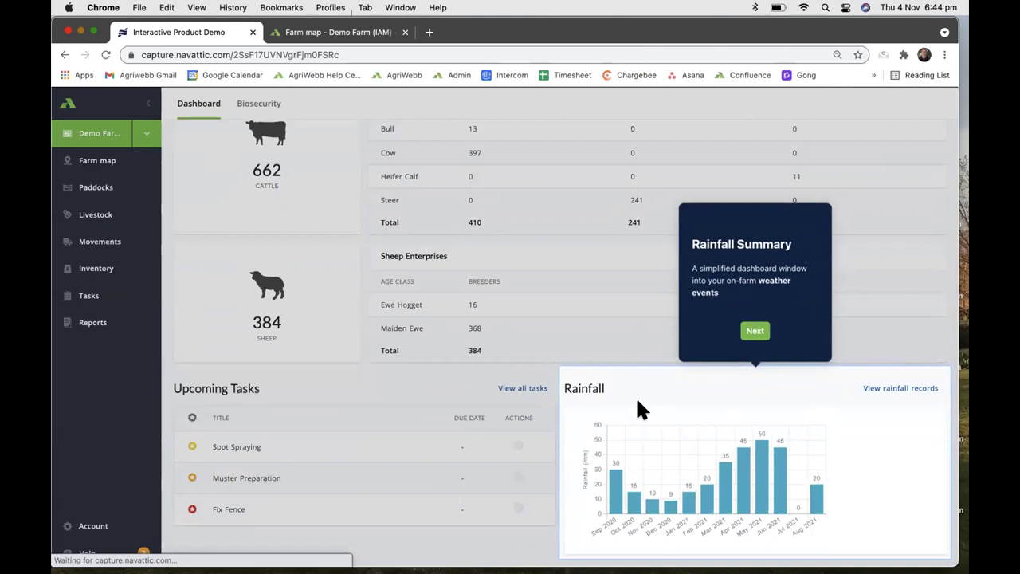
pyautogui.click(754, 330)
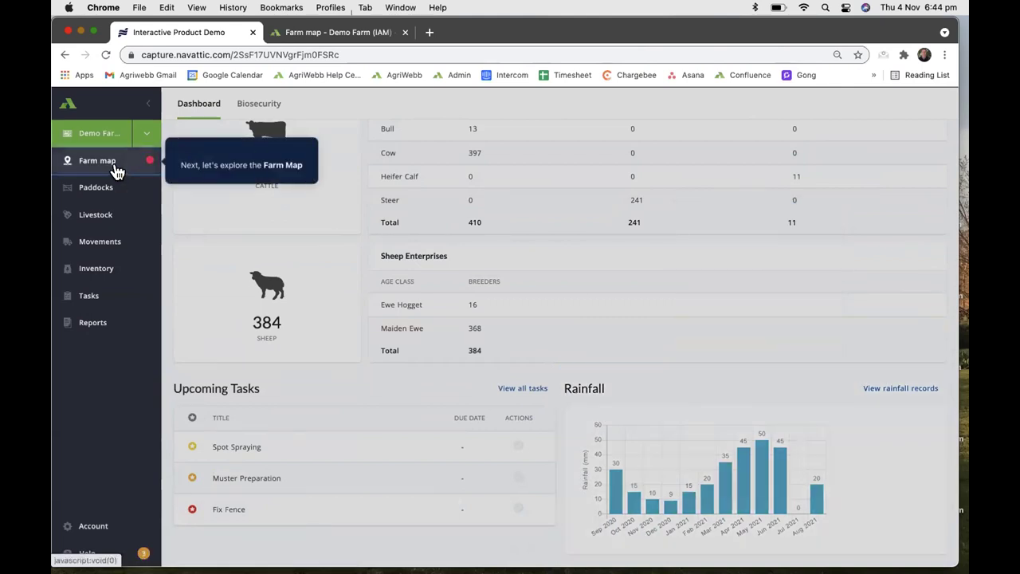
# Explore the Farm Map in the tour and view the Paddock Summary of the Amors paddock.
pyautogui.click(114, 164)
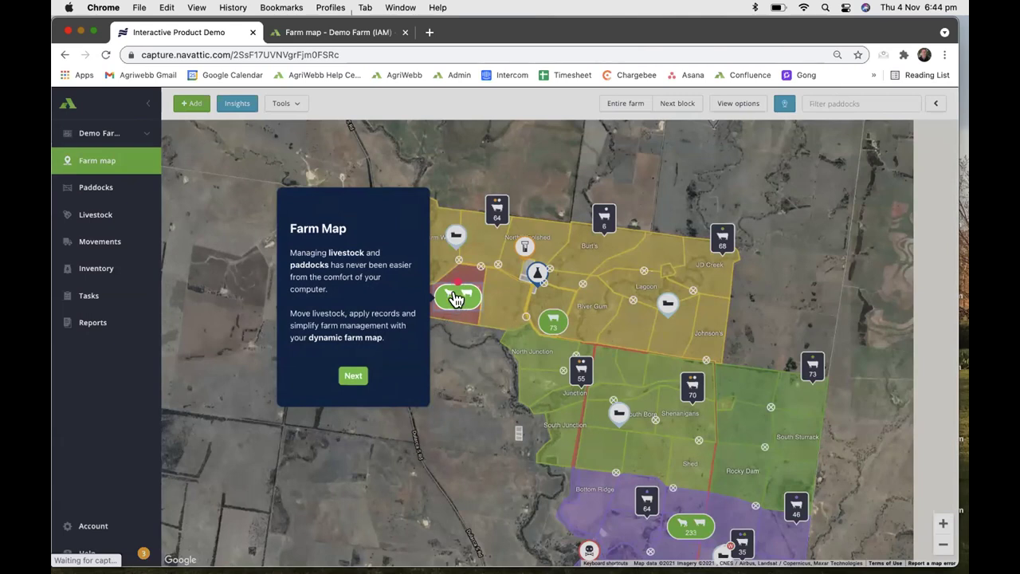
pyautogui.click(353, 376)
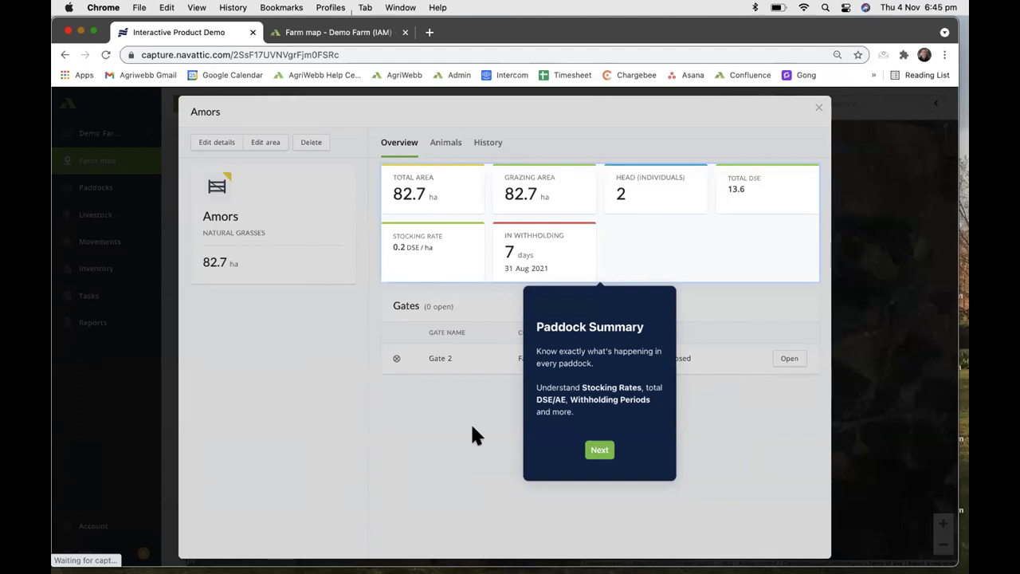
pyautogui.click(600, 449)
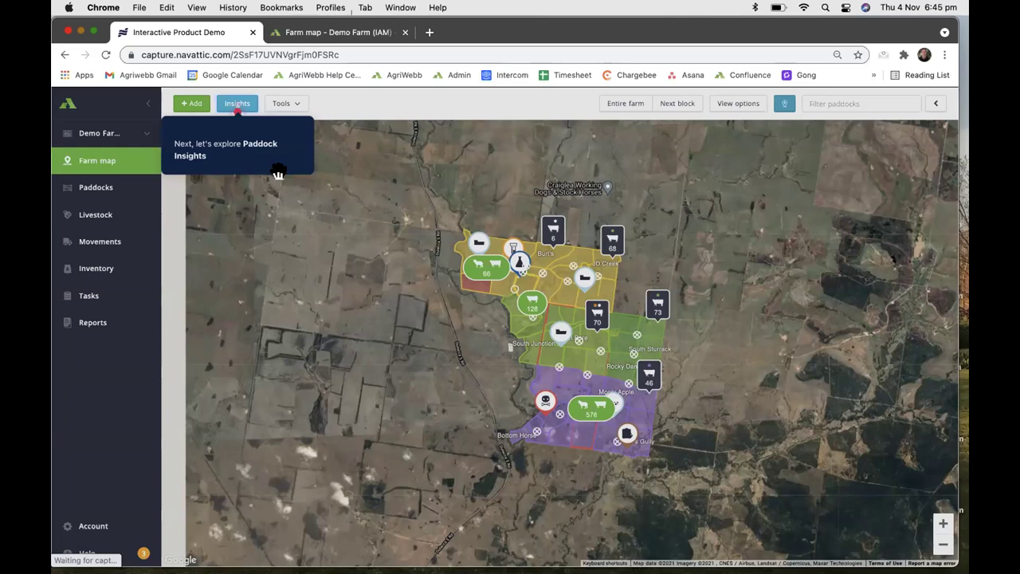
# Display the Feed on offer heat map from the paddock insights and continue the tour past it.
pyautogui.click(237, 105)
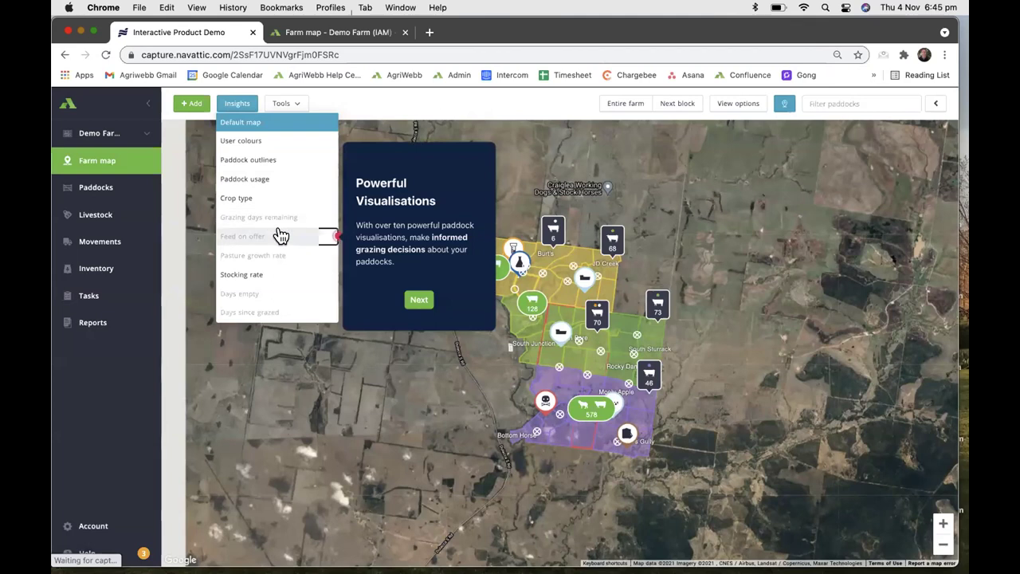
pyautogui.click(281, 236)
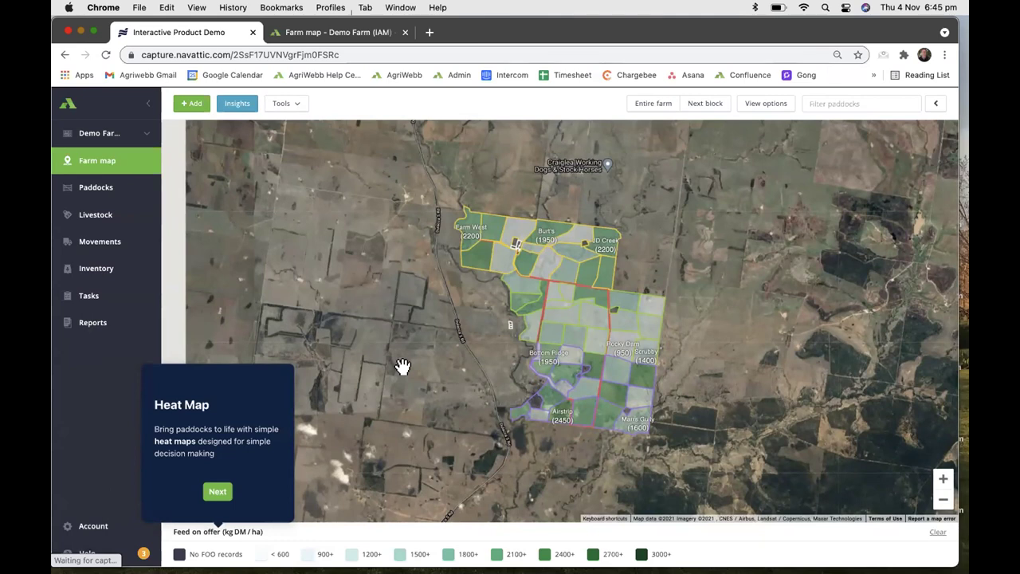
pyautogui.click(217, 489)
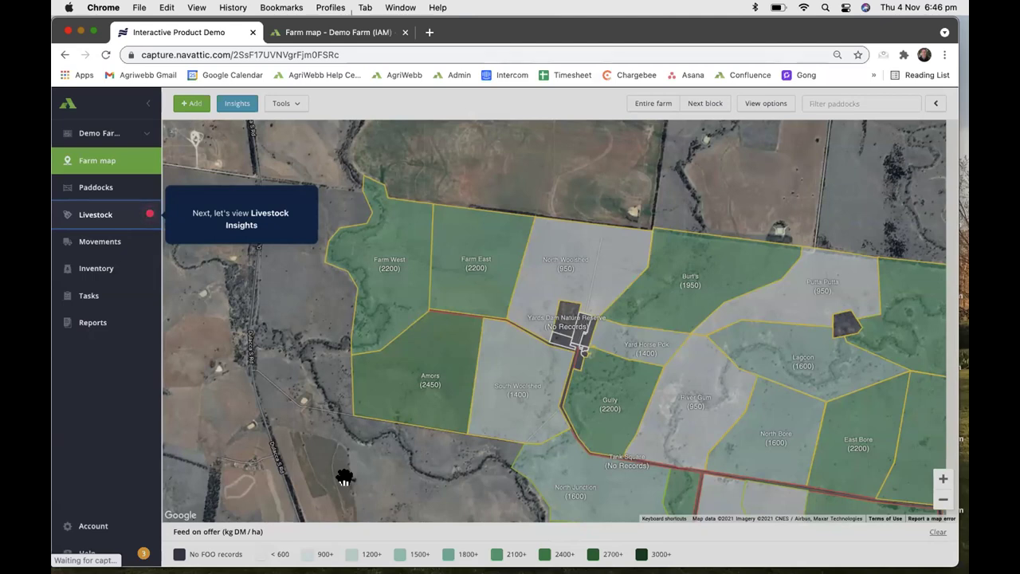
# View the Livestock Insights for individual animals and expand the Live Weight Over Time graph.
pyautogui.click(93, 222)
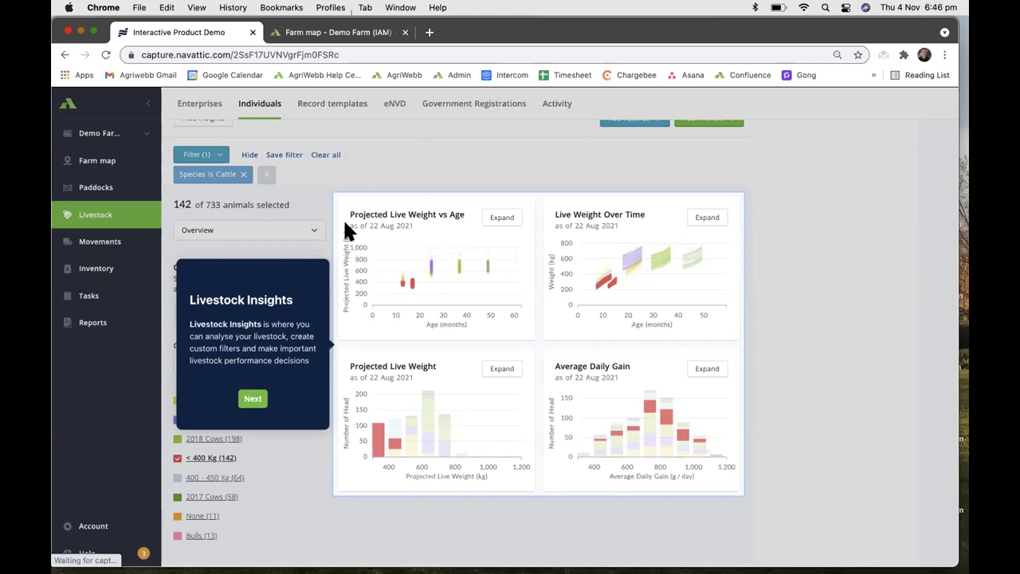
pyautogui.click(252, 400)
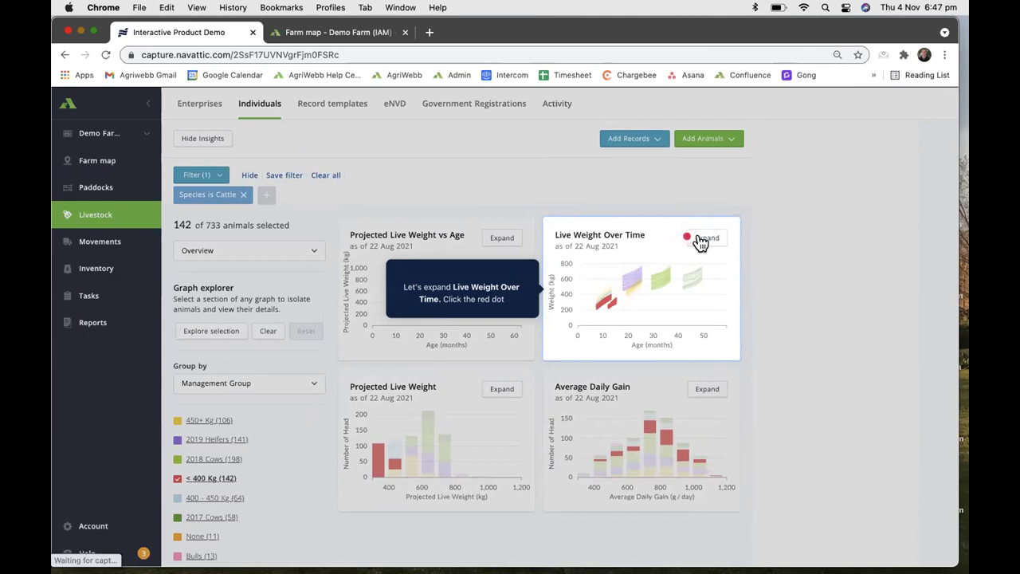
pyautogui.click(700, 241)
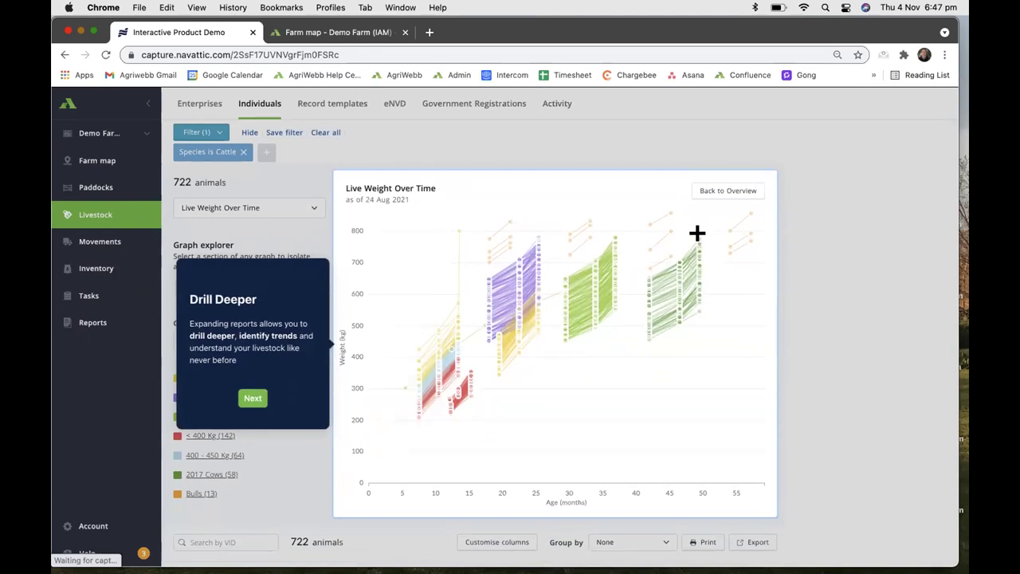
# Follow the tour's Select Underperformers stage to isolate the selected cluster of underperforming animals in the Live Weight Over Time graph.
pyautogui.click(253, 397)
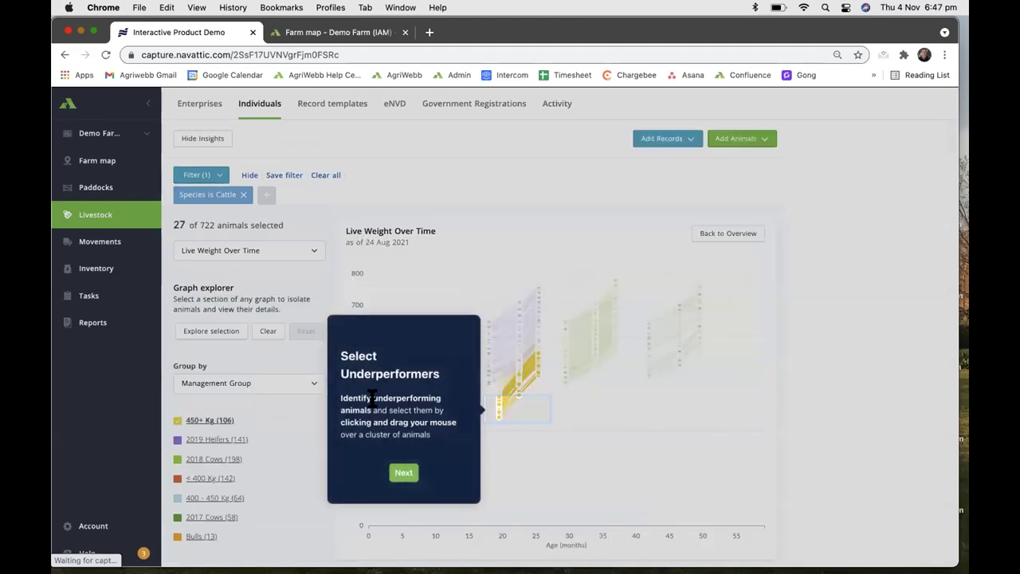
pyautogui.scroll(-2, 521, 412)
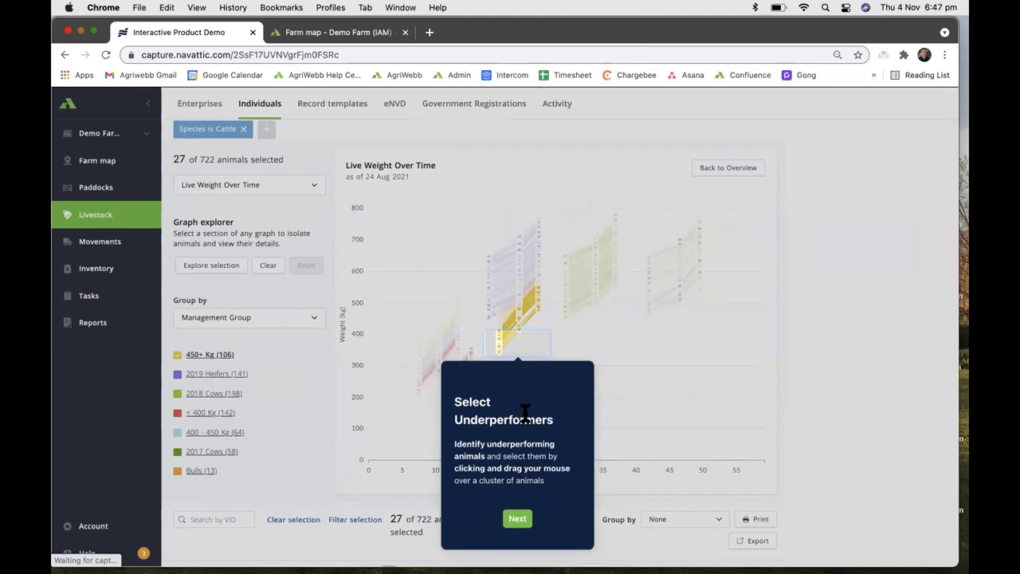
pyautogui.click(516, 520)
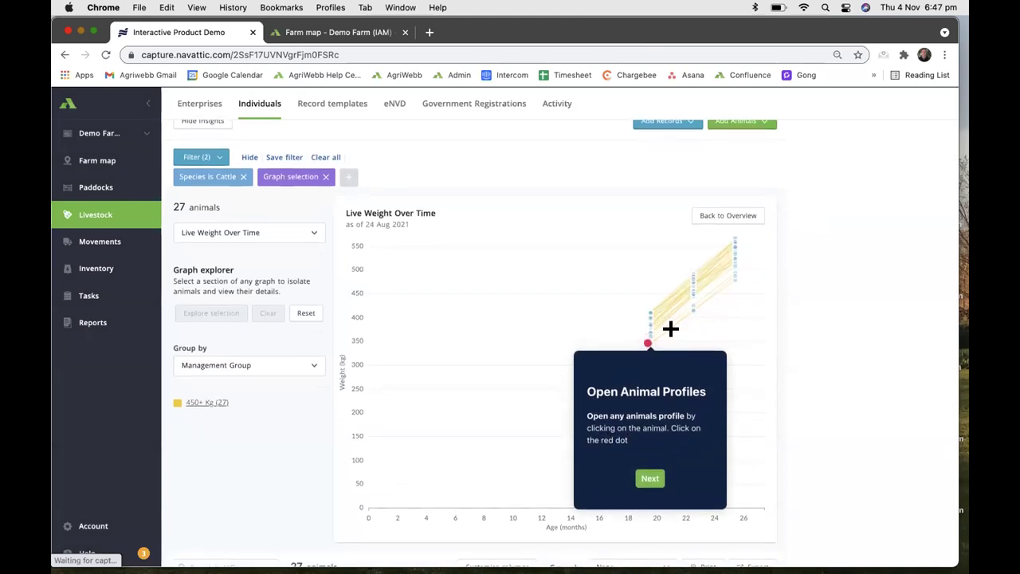
# Open an underperforming animal's profile and review its animal card, weight over time and treatment history.
pyautogui.click(648, 479)
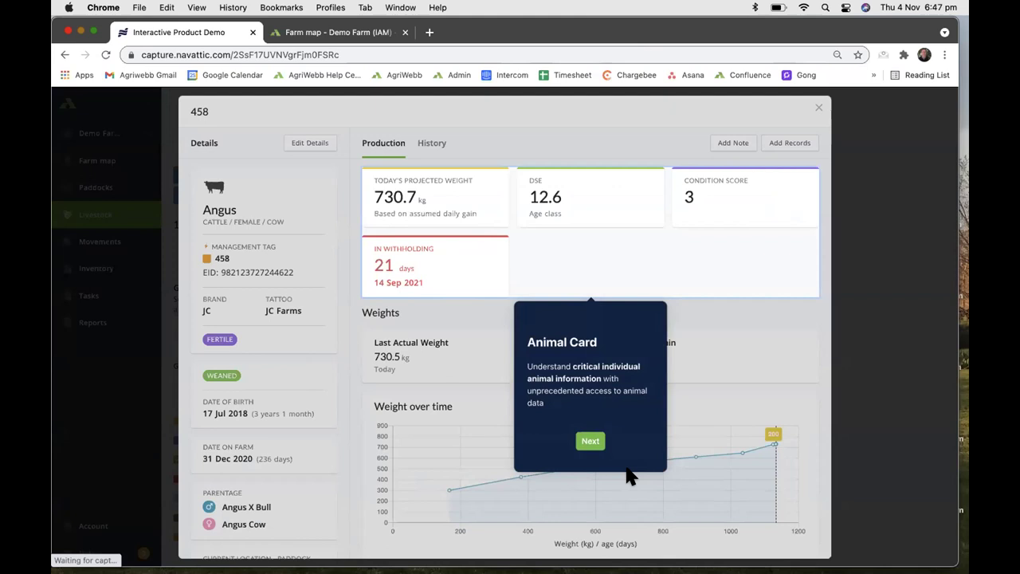
pyautogui.click(590, 442)
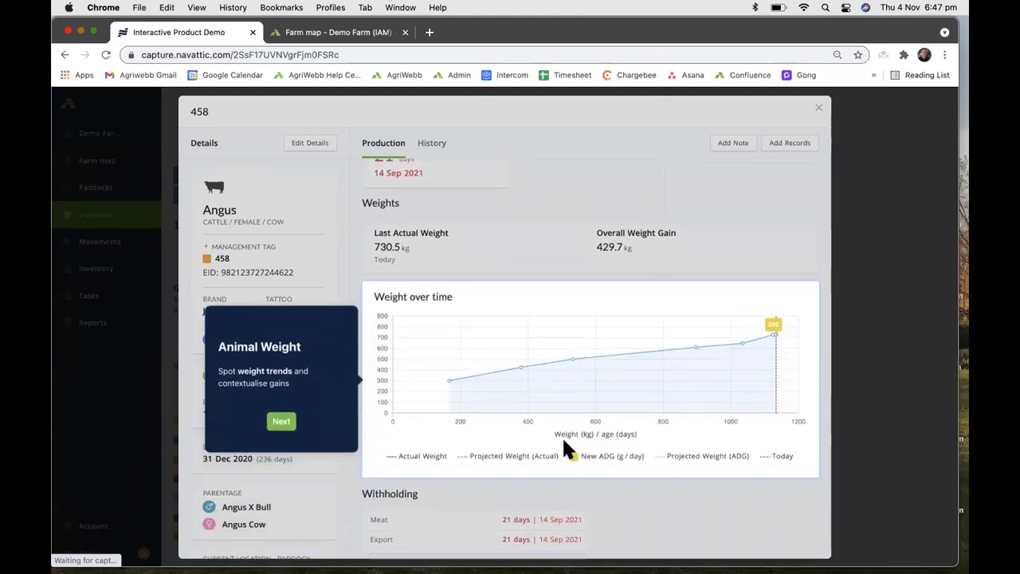
pyautogui.click(279, 428)
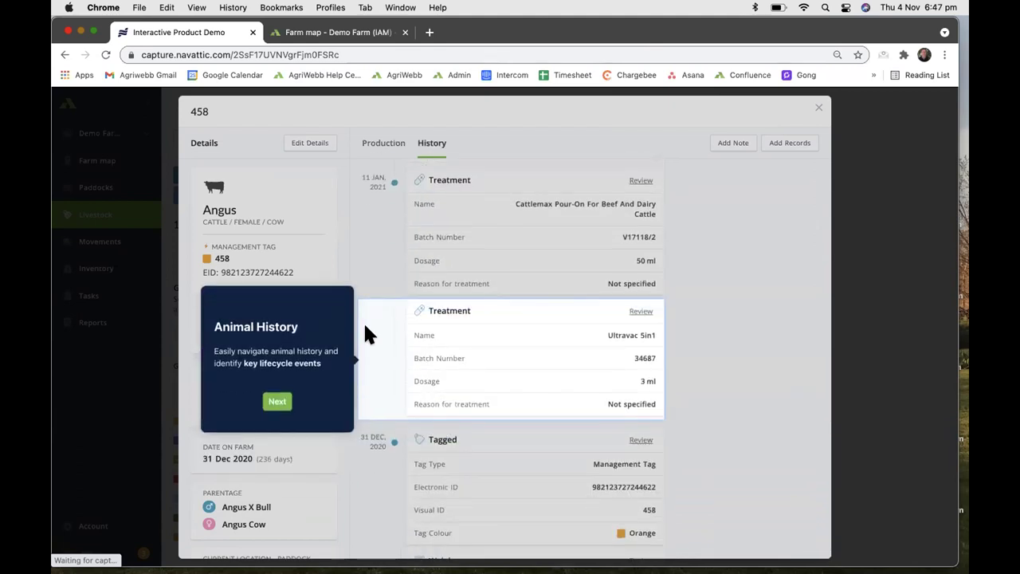
pyautogui.click(276, 404)
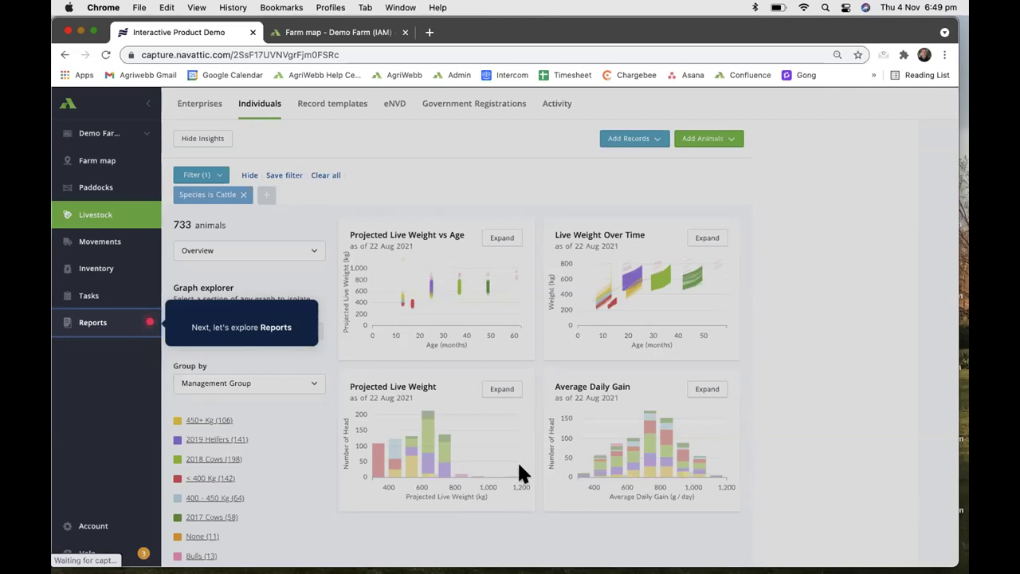
# Explore the individual animal reports, including livestock and performance records, and view the Livestock reconciliation report.
pyautogui.click(82, 326)
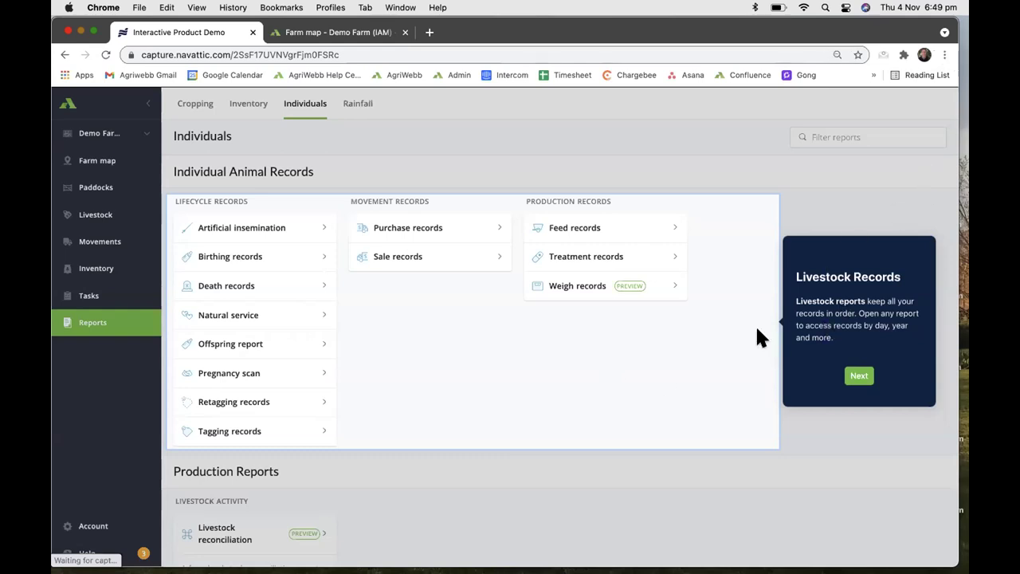
pyautogui.click(855, 375)
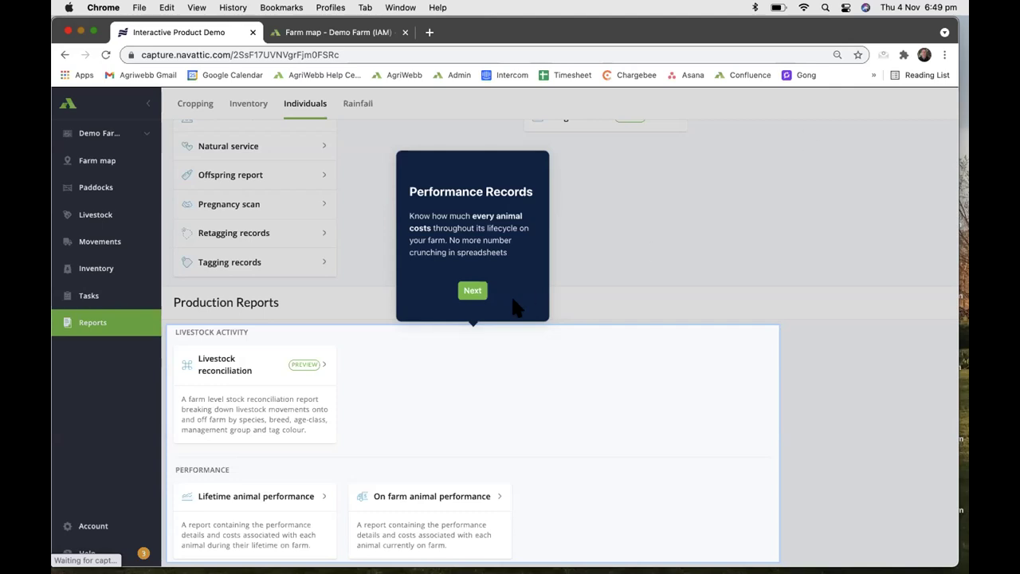
pyautogui.click(472, 291)
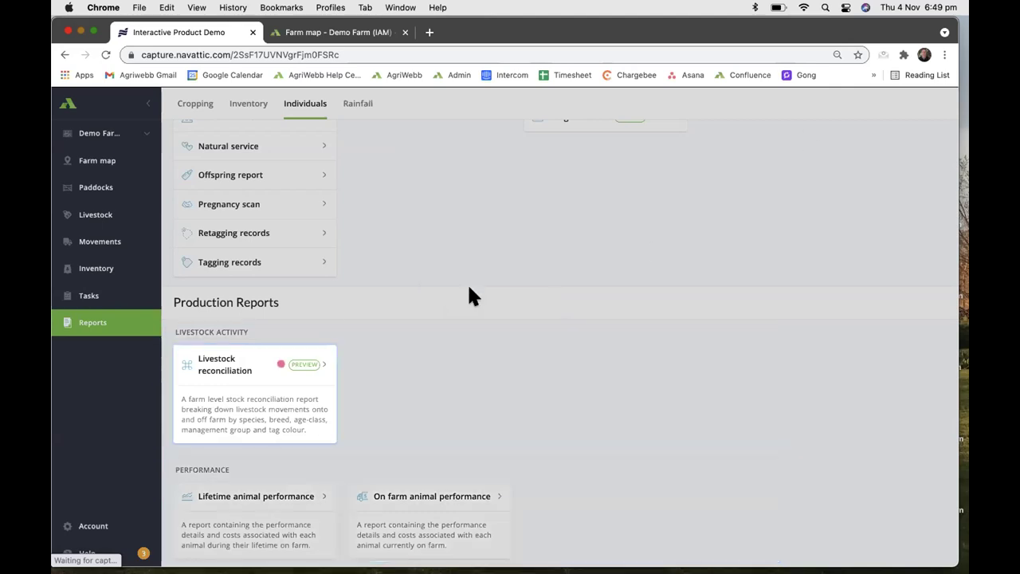
pyautogui.click(256, 362)
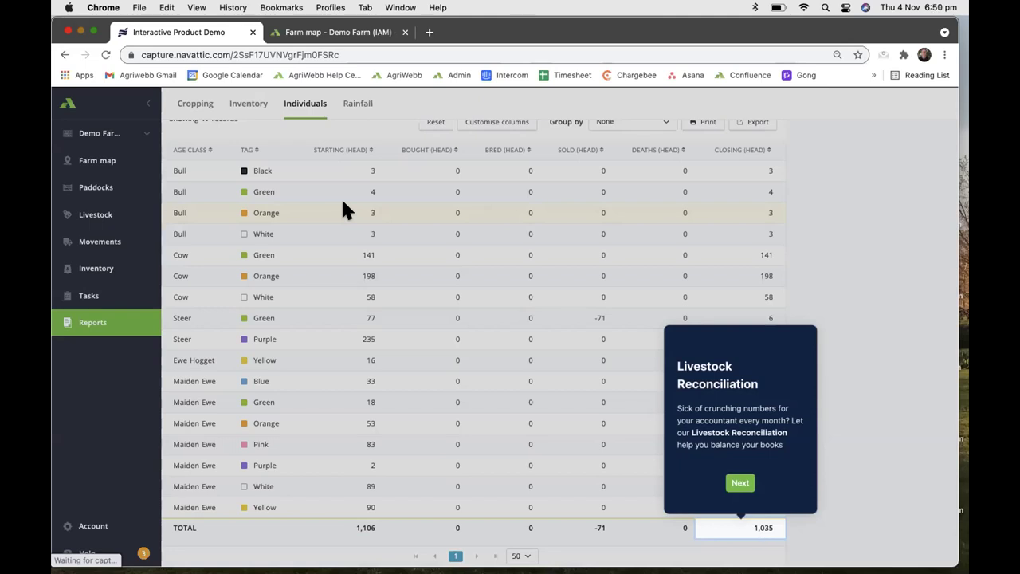
pyautogui.click(739, 482)
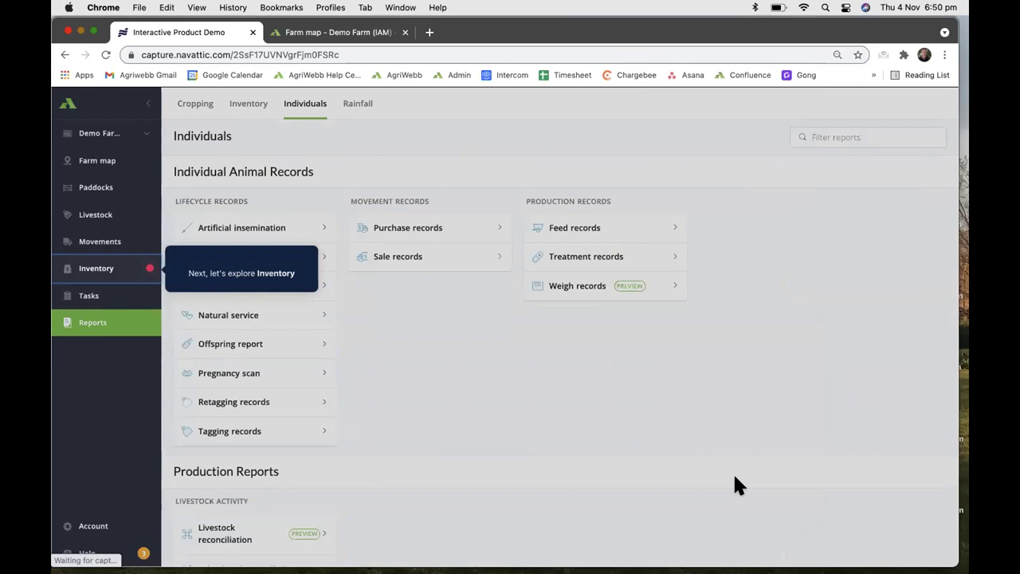
# View the livestock treatments inventory in the tour and continue to the farm's task list.
pyautogui.click(99, 271)
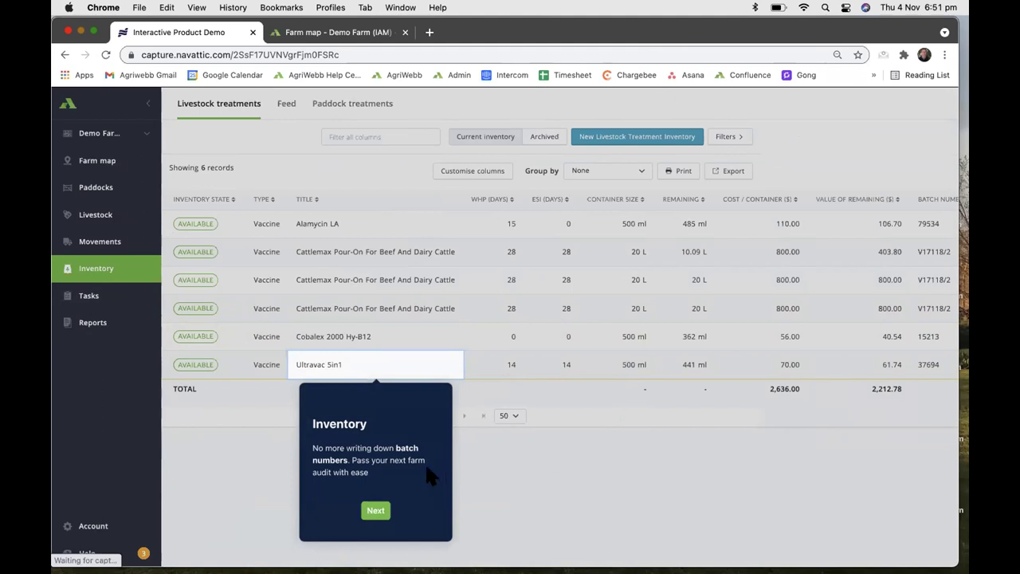
pyautogui.click(376, 510)
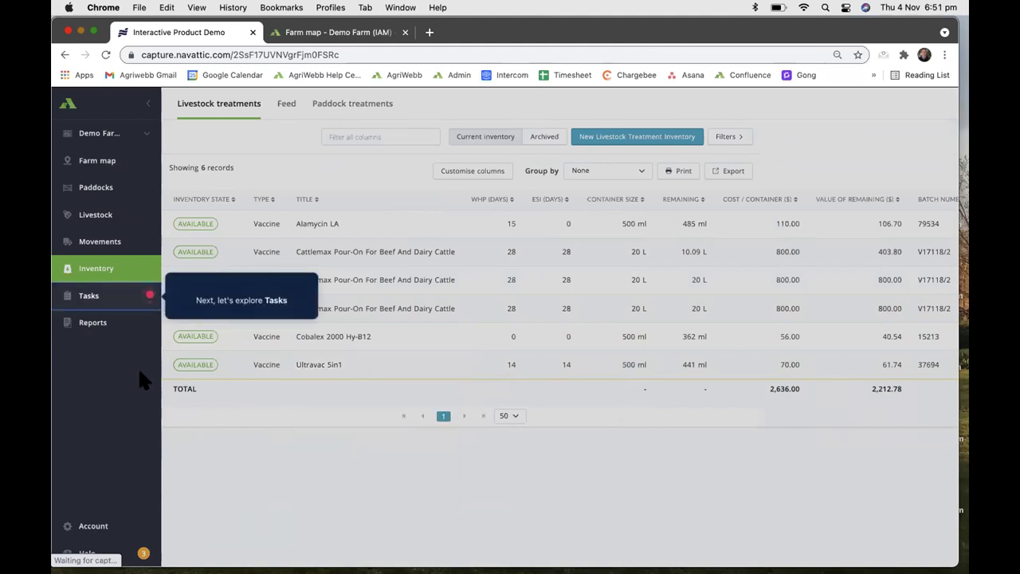
pyautogui.click(101, 301)
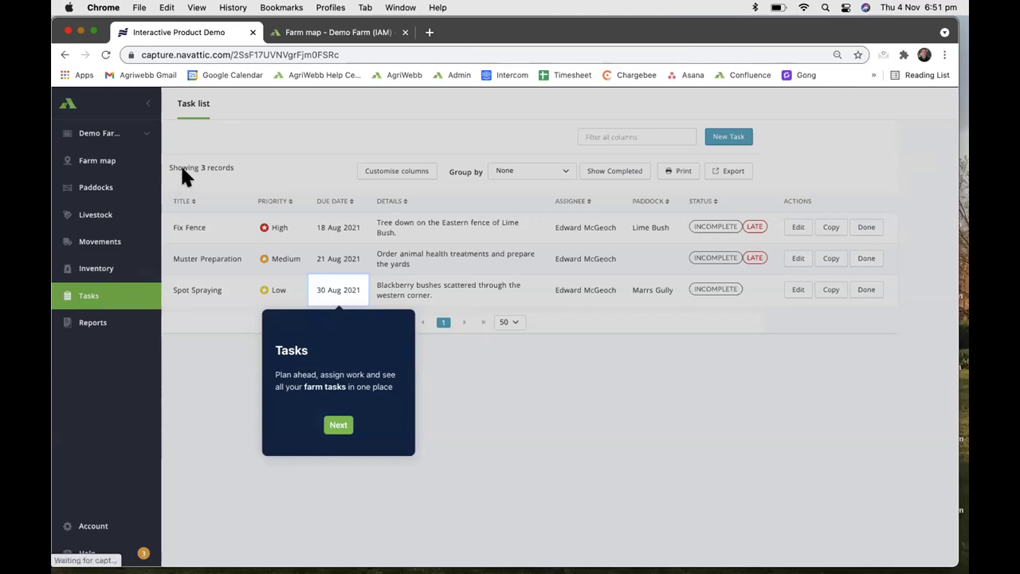
# Switch to the live Demo Farm map in AgriWebb and set the map view to Tasks.
pyautogui.click(296, 36)
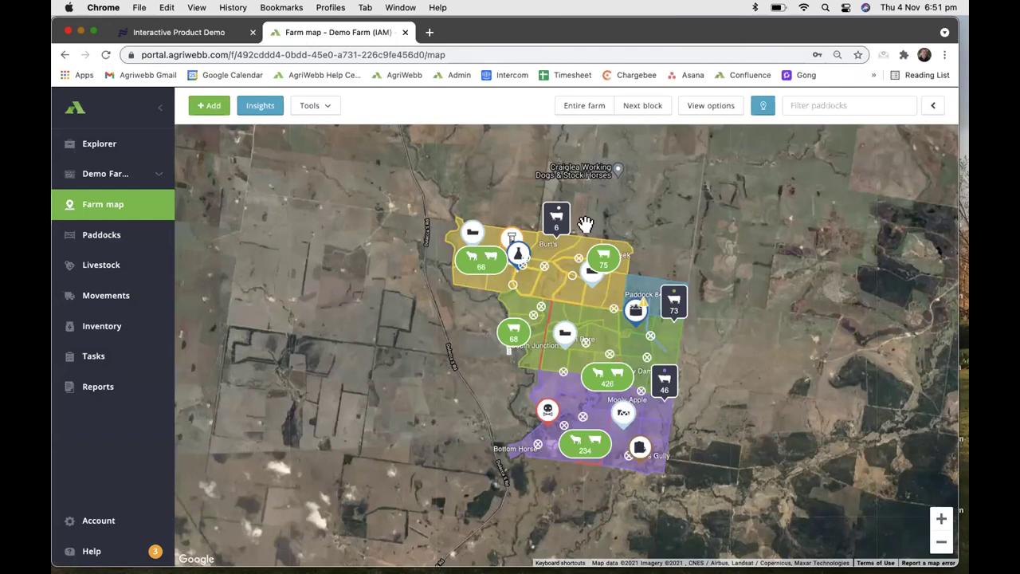
pyautogui.click(704, 112)
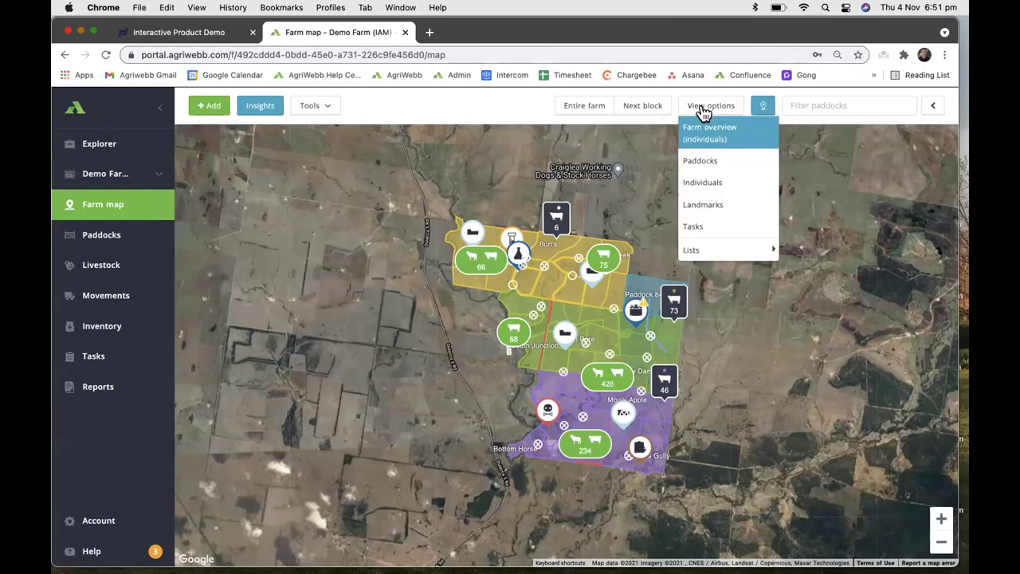
pyautogui.click(704, 227)
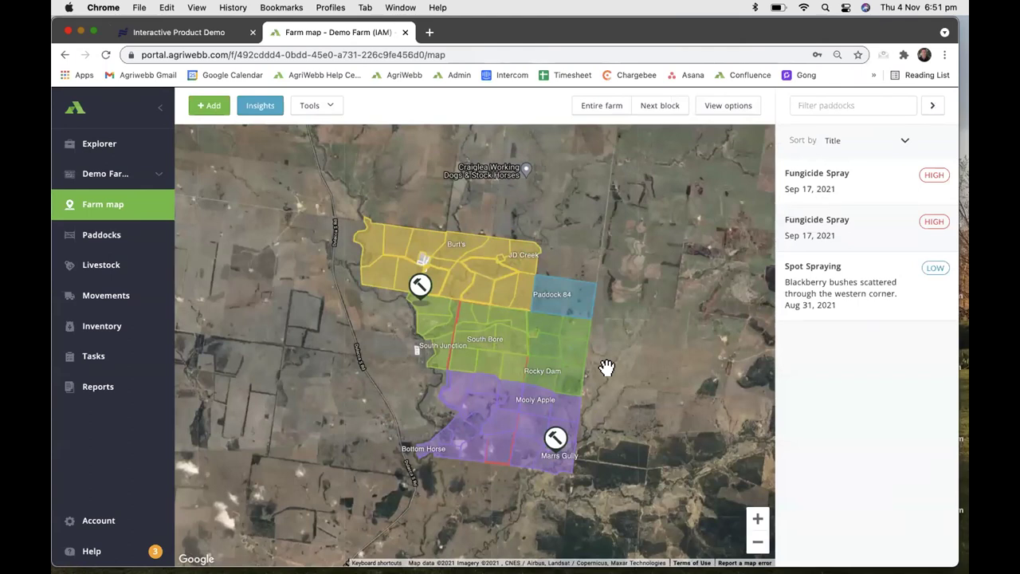
# View the live farm's task list, then return to the interactive product tour and continue from Tasks to its Farm map.
pyautogui.click(142, 365)
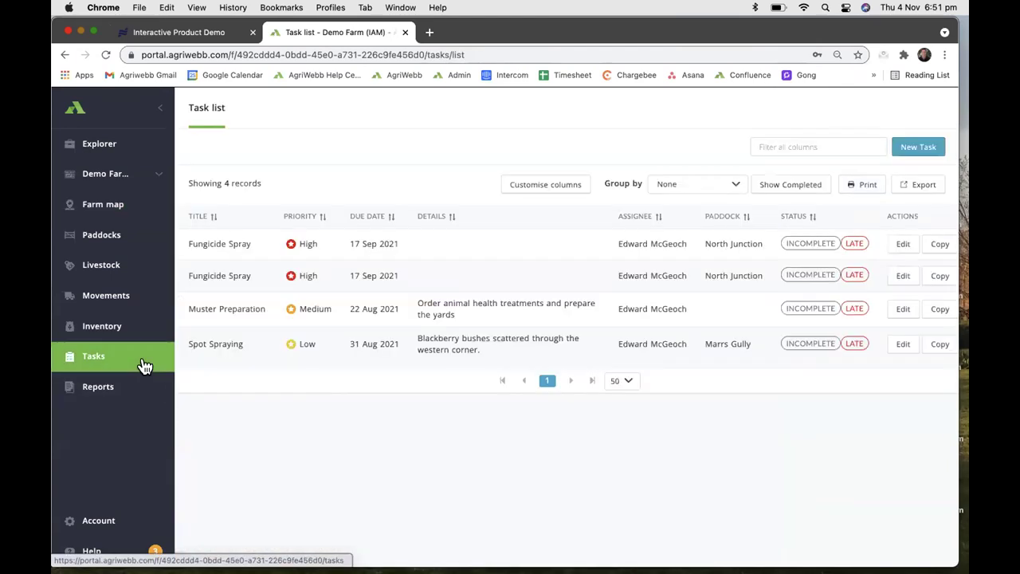
pyautogui.click(150, 32)
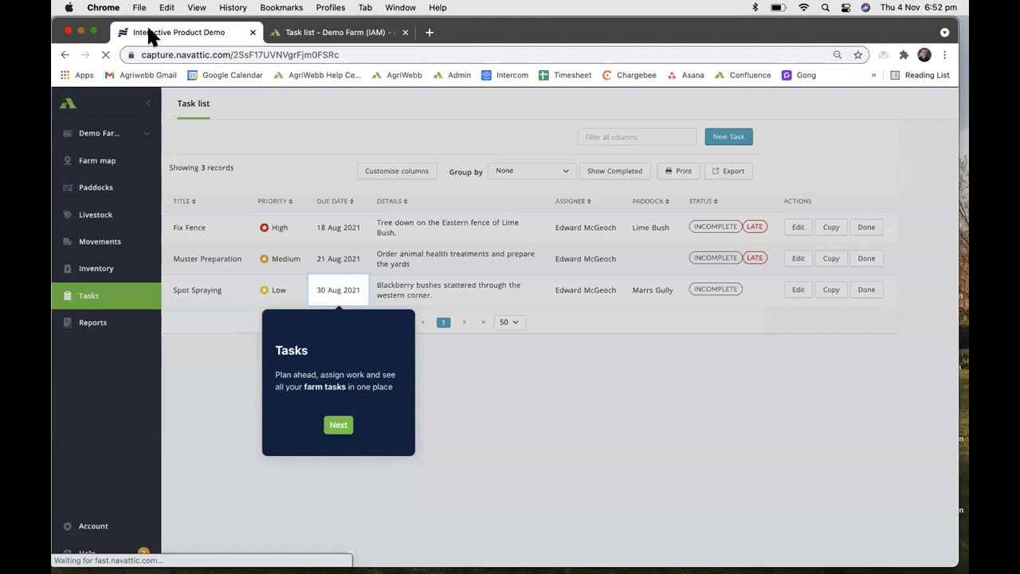
pyautogui.click(338, 425)
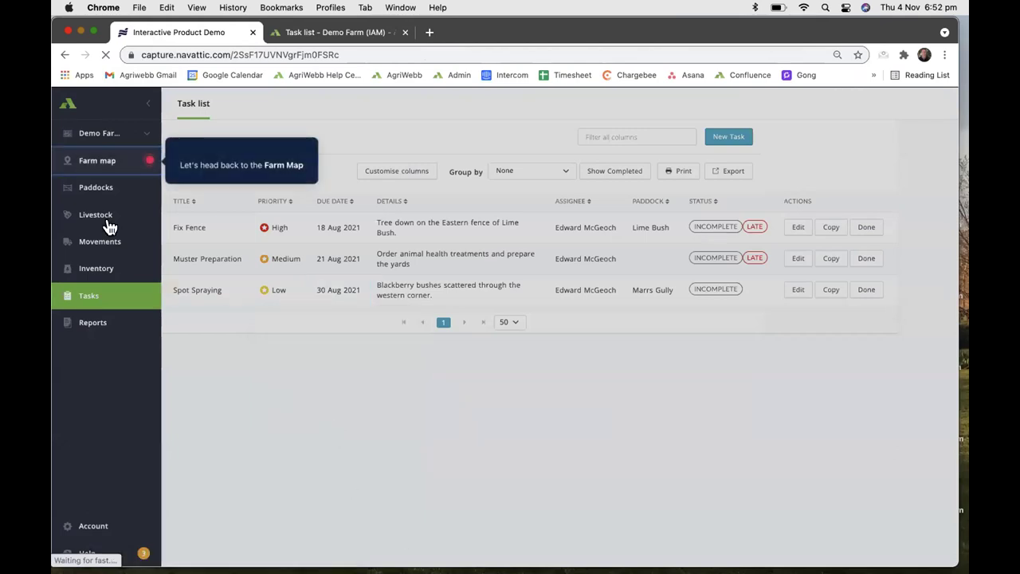
pyautogui.click(95, 164)
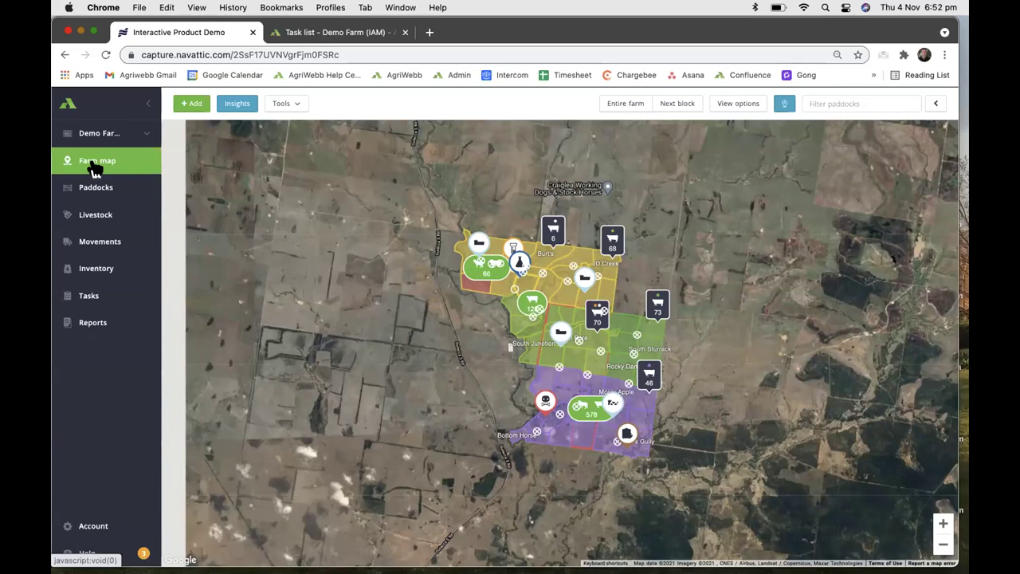
# Switch to the live Demo Farm in AgriWebb, open its farm map and set the map view to Farm overview.
pyautogui.click(318, 33)
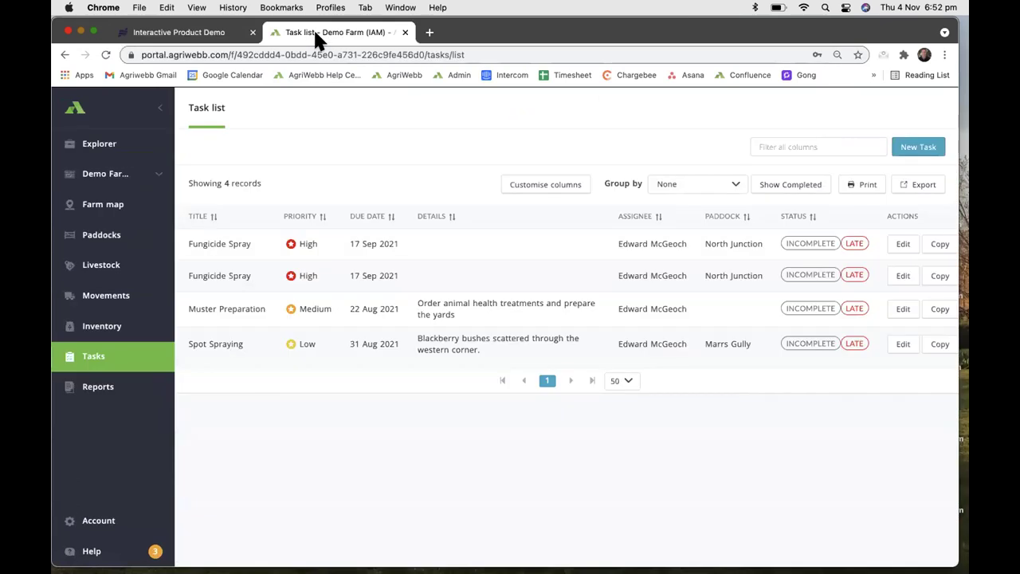
pyautogui.click(101, 207)
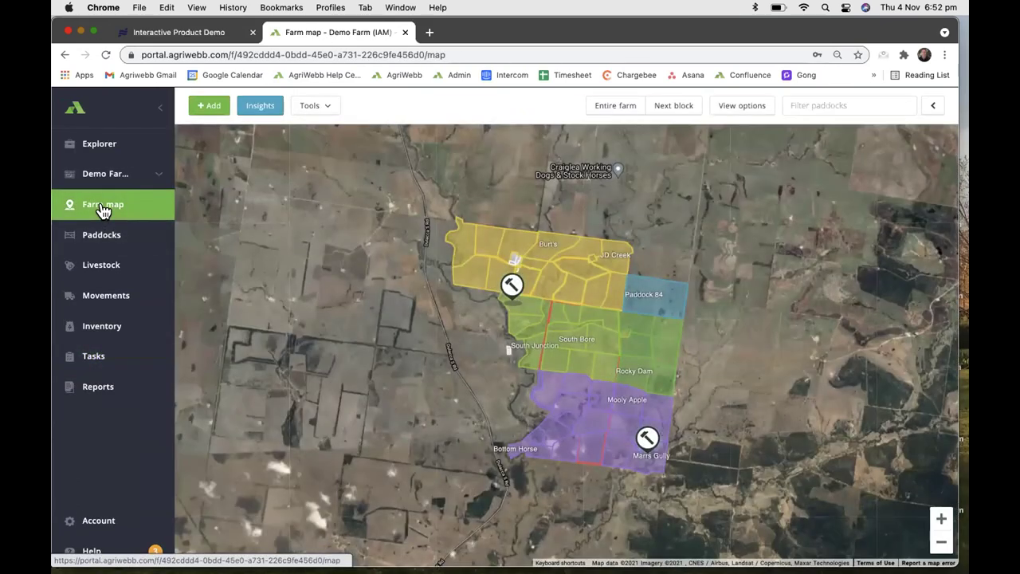
pyautogui.click(754, 110)
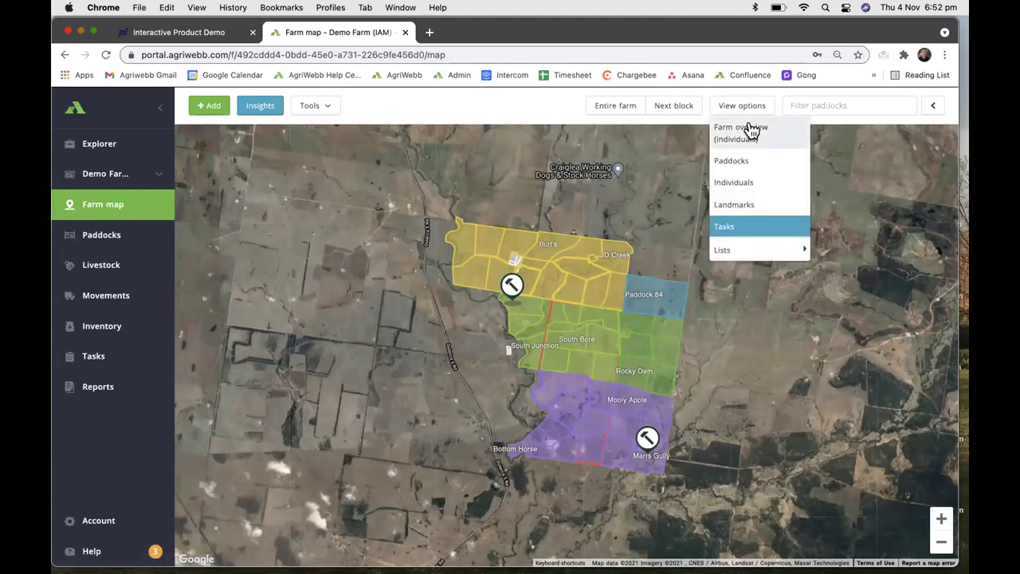
pyautogui.click(750, 129)
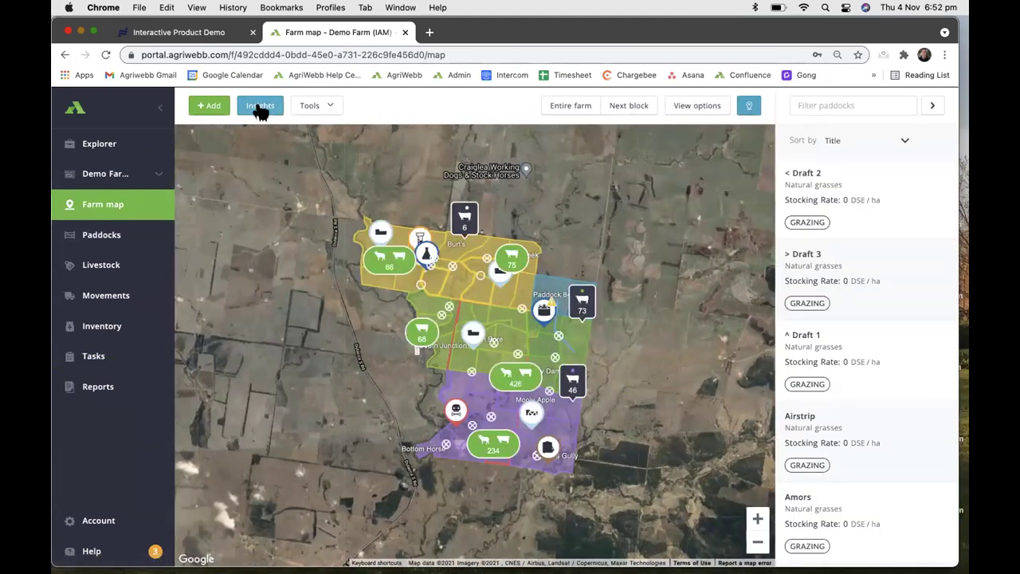
# Apply the Grazing days remaining insight to the farm map and review the North Sturrack paddock's grazing details.
pyautogui.click(261, 112)
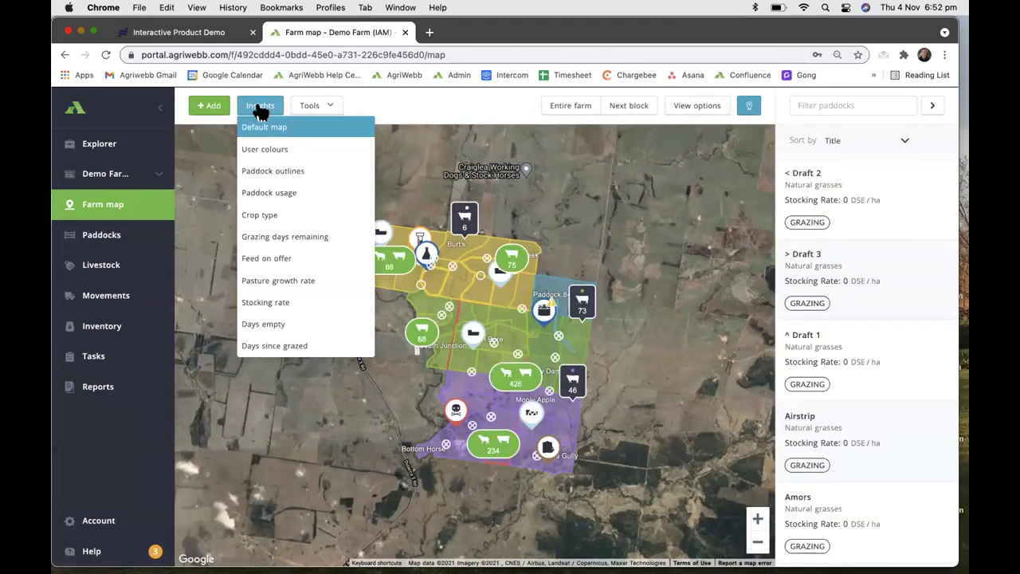
pyautogui.click(285, 238)
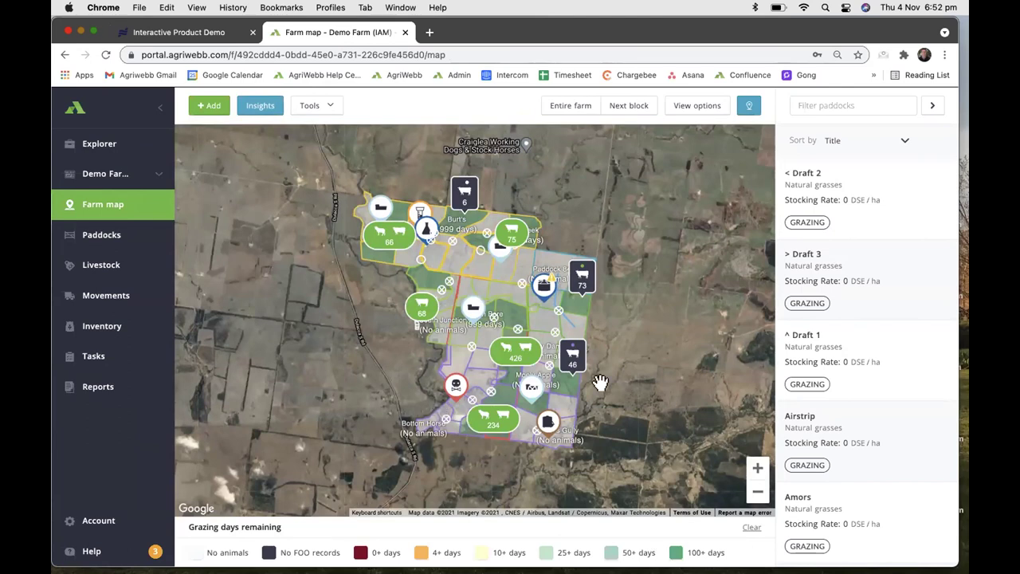
pyautogui.scroll(2, 569, 351)
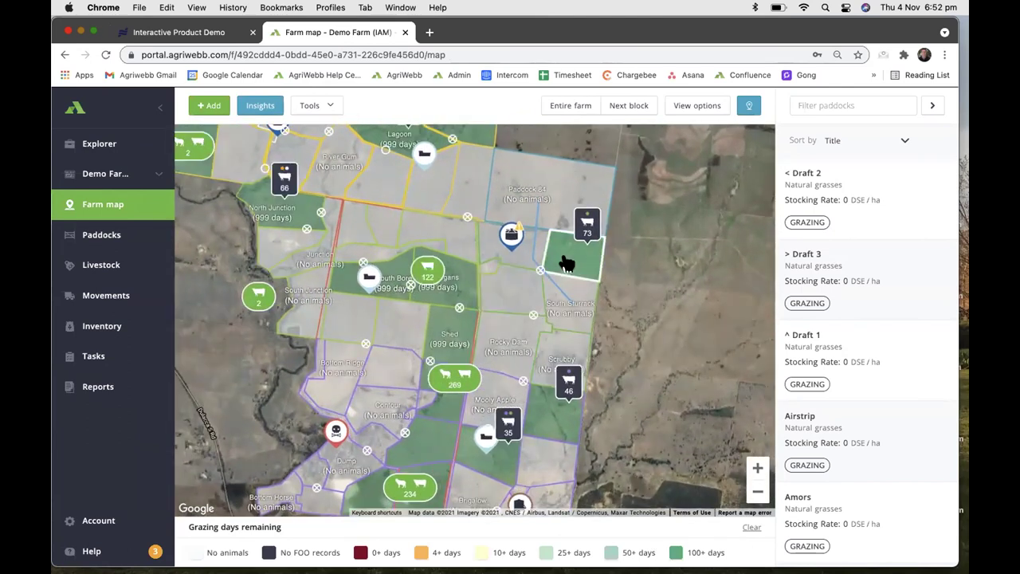
pyautogui.click(566, 265)
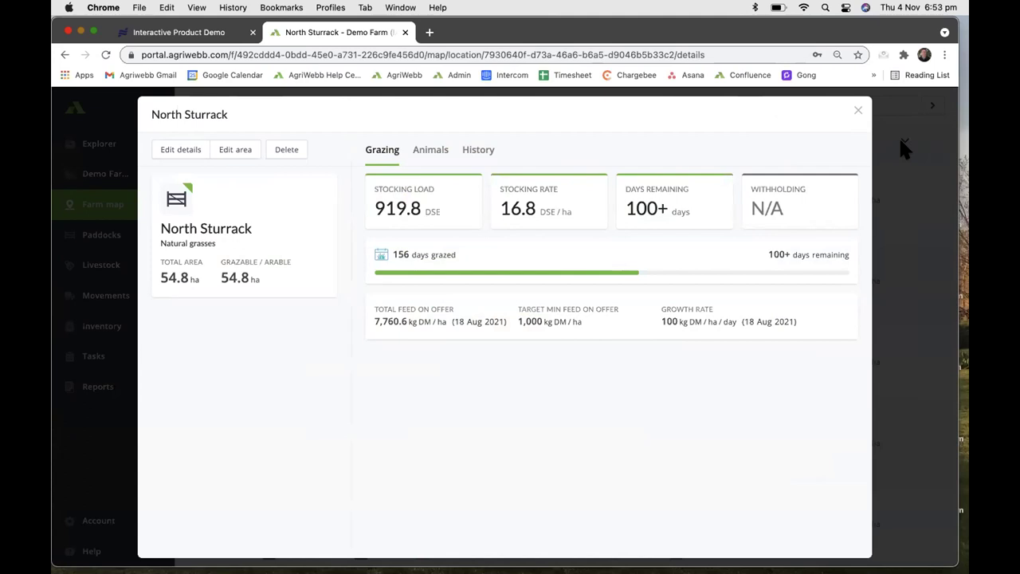
pyautogui.click(855, 114)
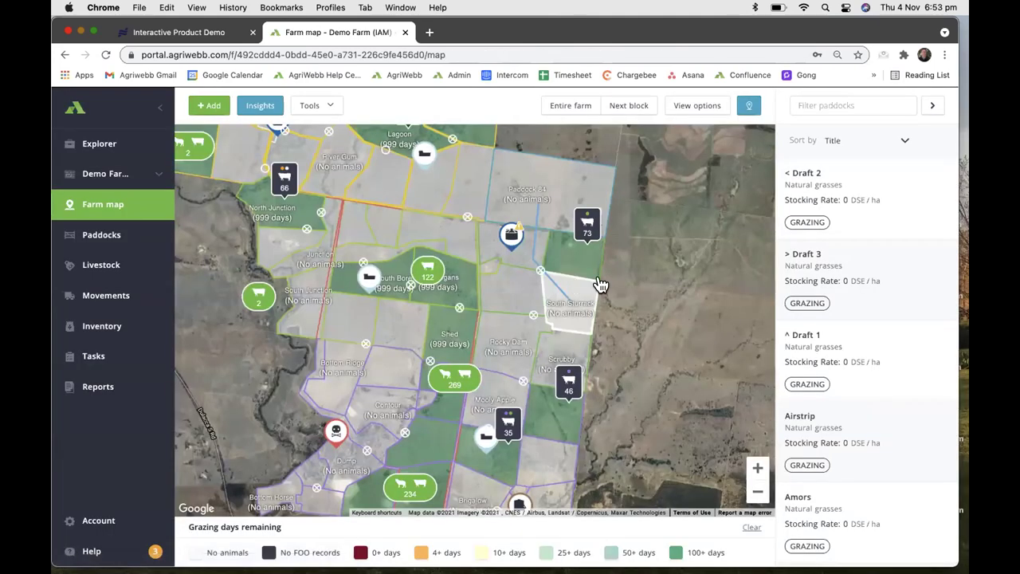
pyautogui.moveTo(640, 298); pyautogui.dragTo(694, 303)
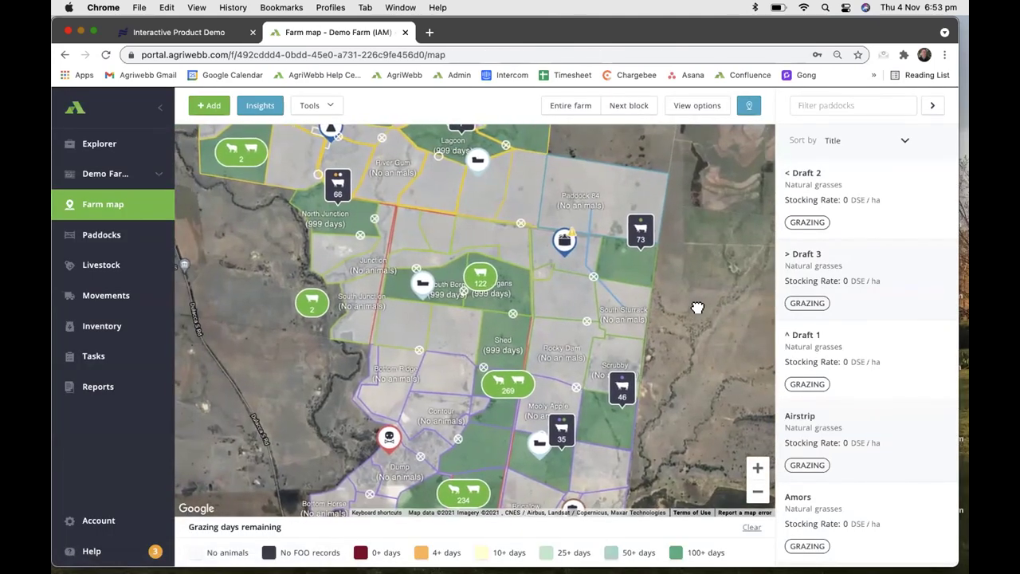